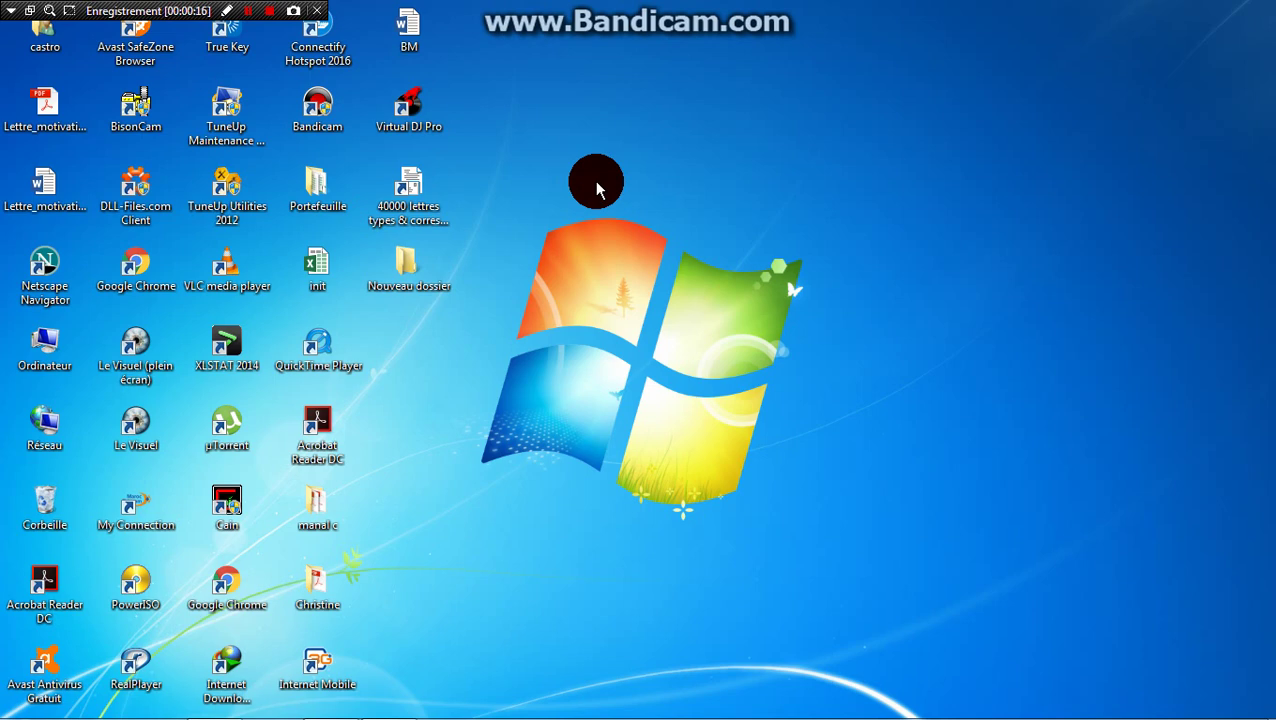
# - Set the lesson notes aside and bring up the Excel workbook with the Matière/Note table
pyautogui.click(390, 700)
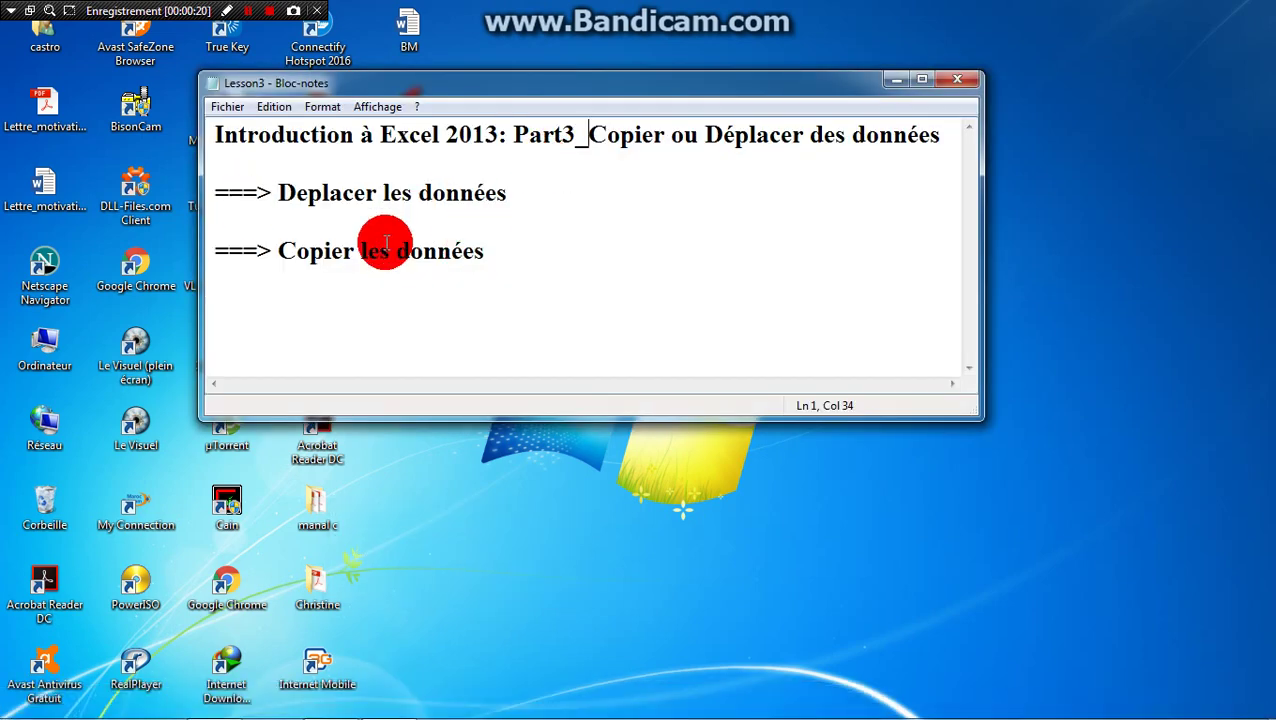
pyautogui.click(894, 85)
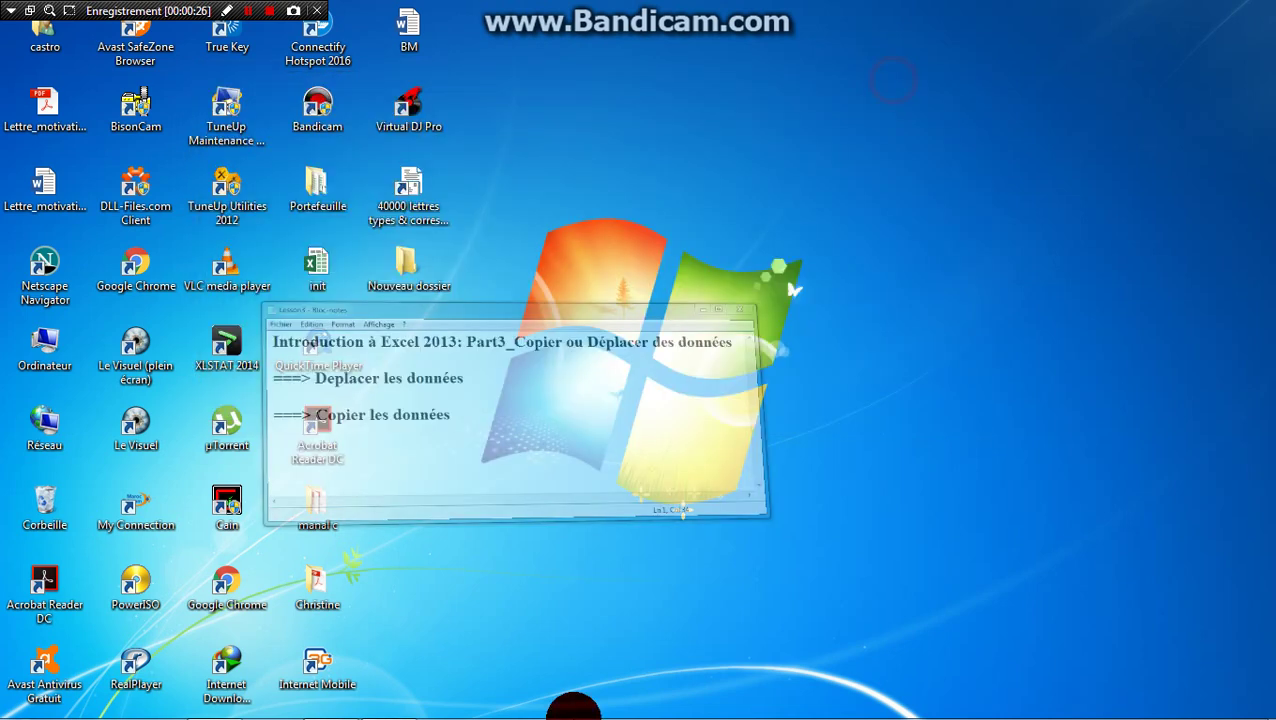
pyautogui.click(323, 711)
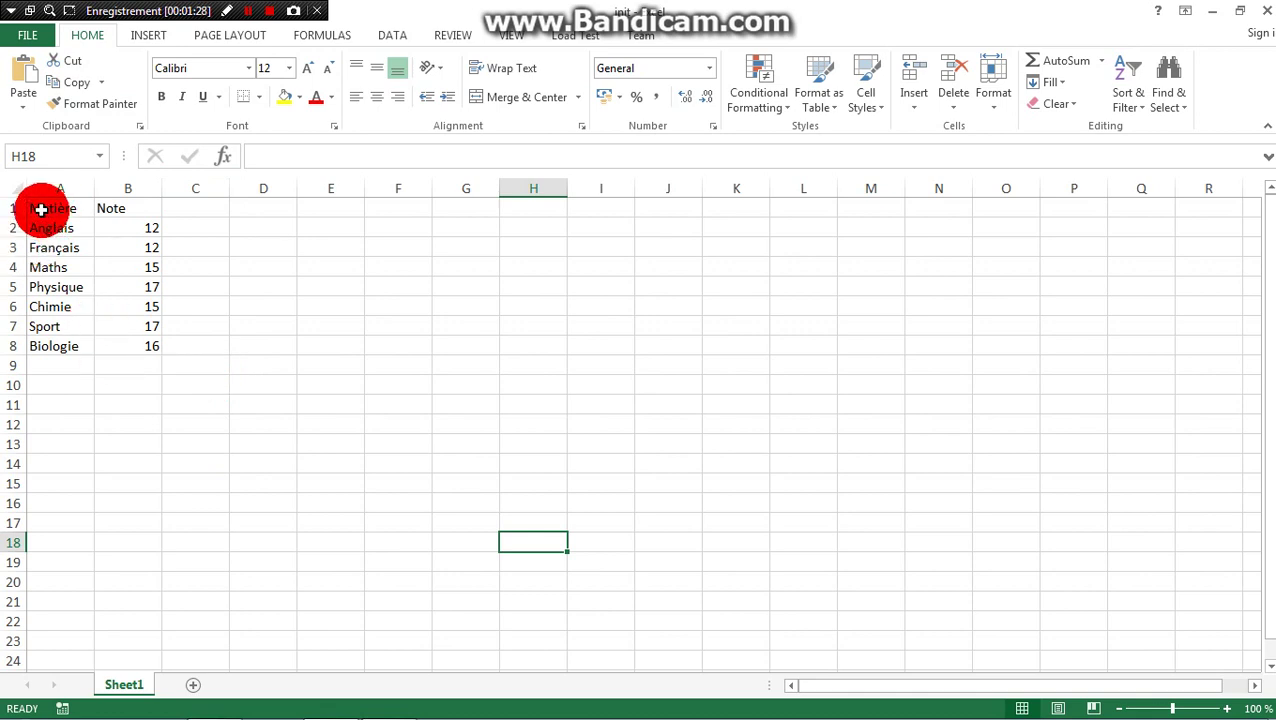
# - Cut the Matière and Note headers from A1:B1 and paste them into E1:F1
pyautogui.moveTo(65, 208); pyautogui.dragTo(130, 205)
pyautogui.hotkey('ctrl', 'c')
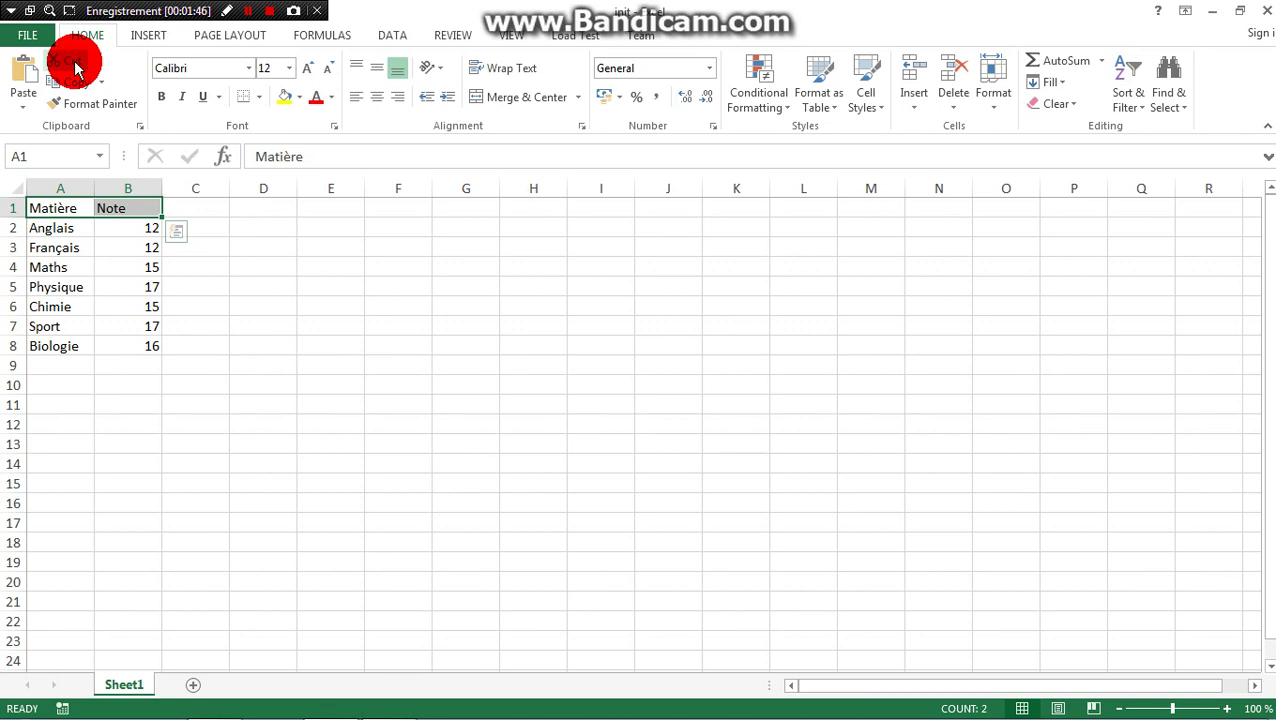
pyautogui.hotkey('ctrl', 'q')
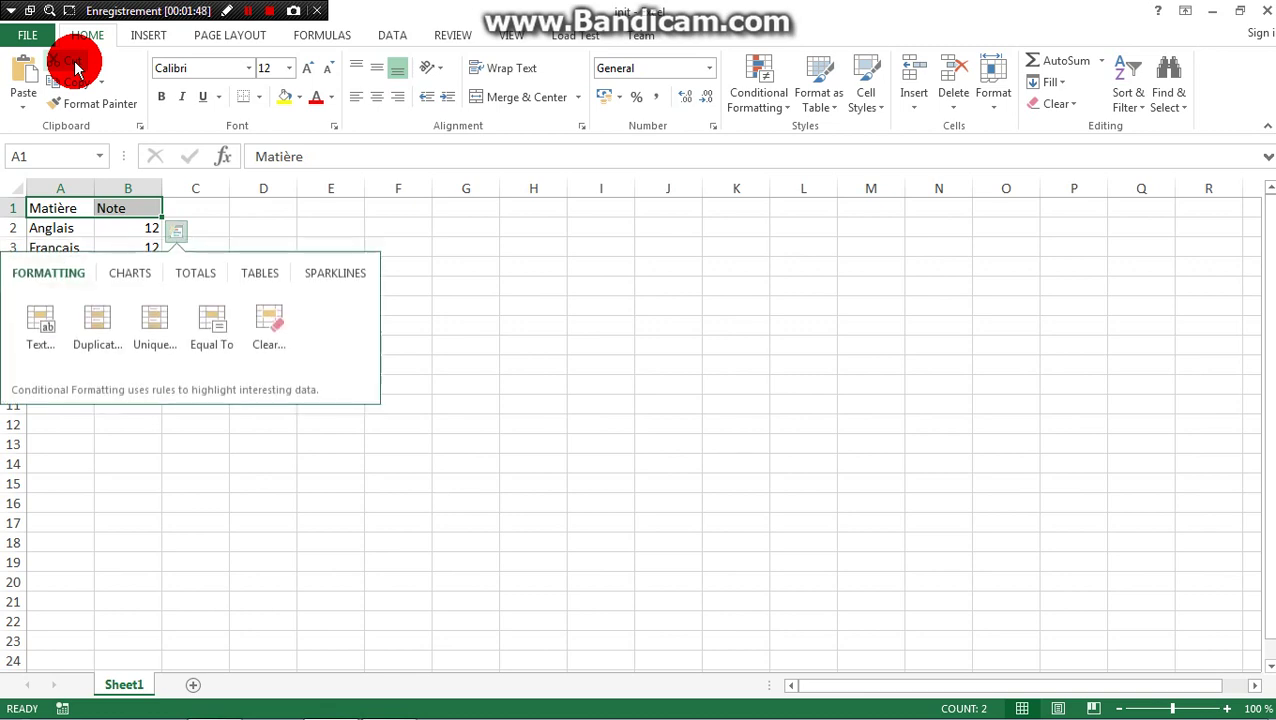
pyautogui.click(75, 64)
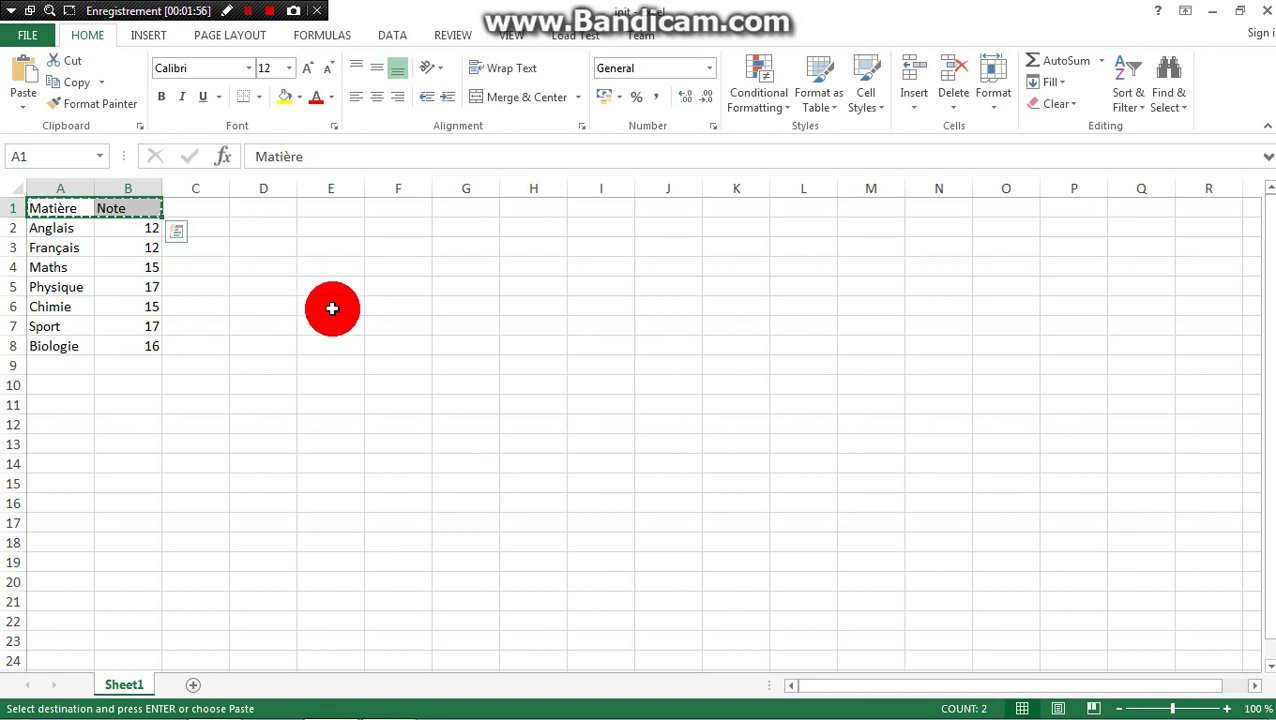
pyautogui.click(329, 212)
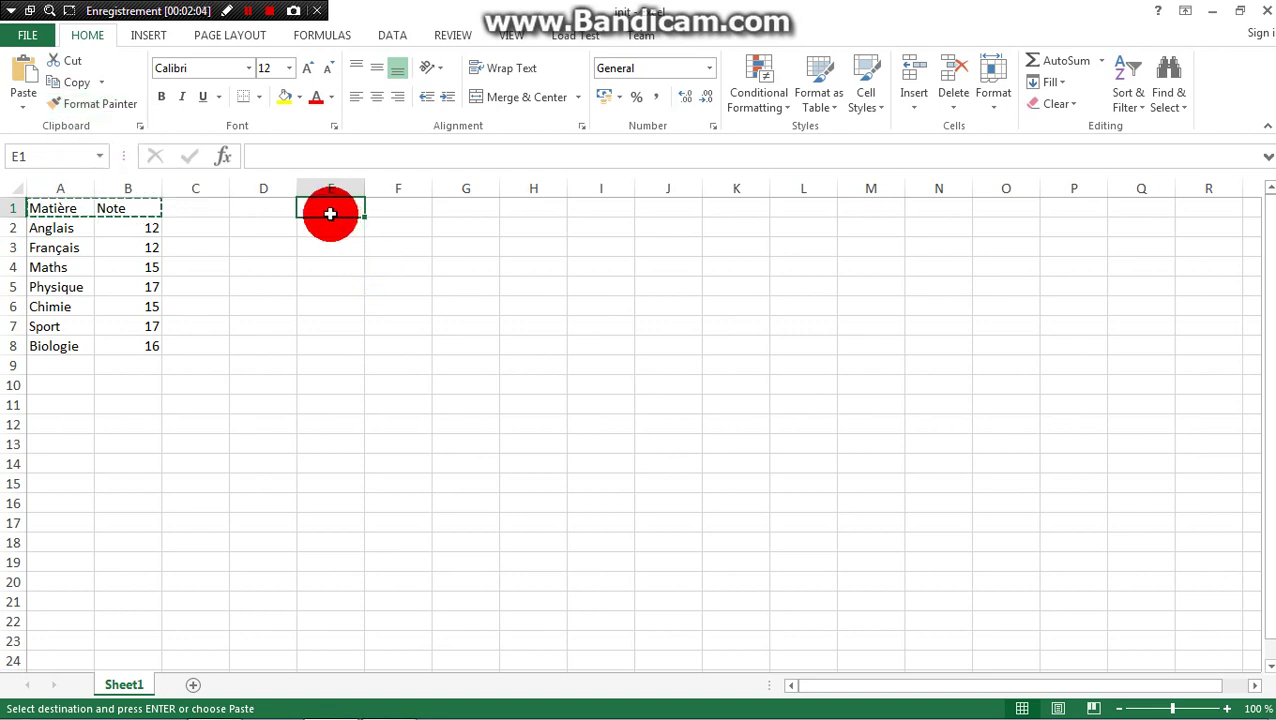
pyautogui.click(16, 78)
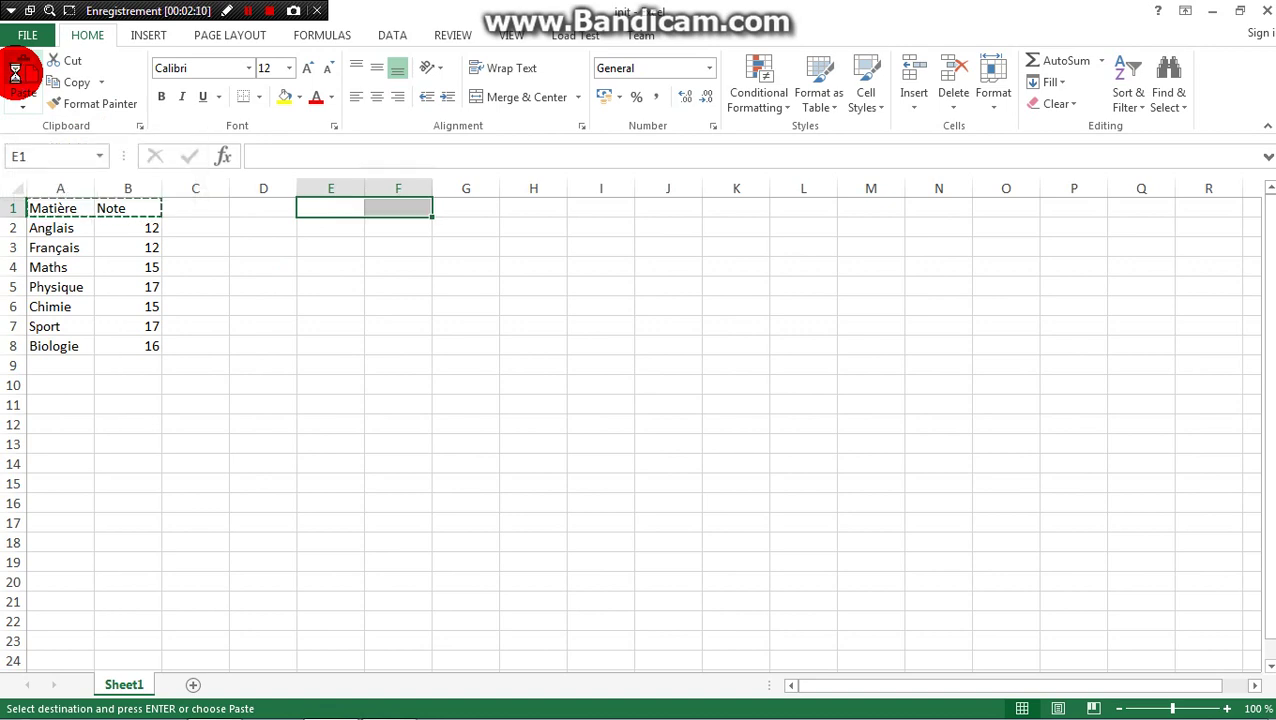
# - Drag the seven subject and grade rows from A2:B8 to E2:F8
pyautogui.click(316, 351)
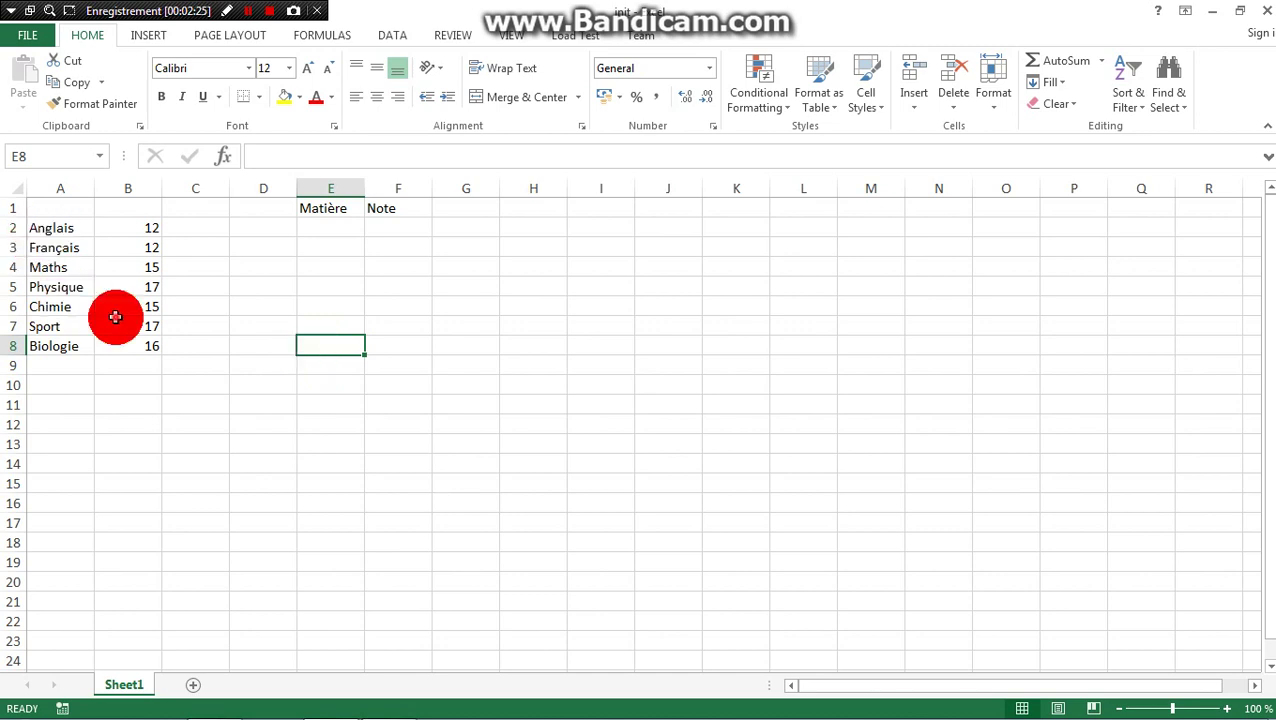
pyautogui.moveTo(115, 317); pyautogui.dragTo(122, 348)
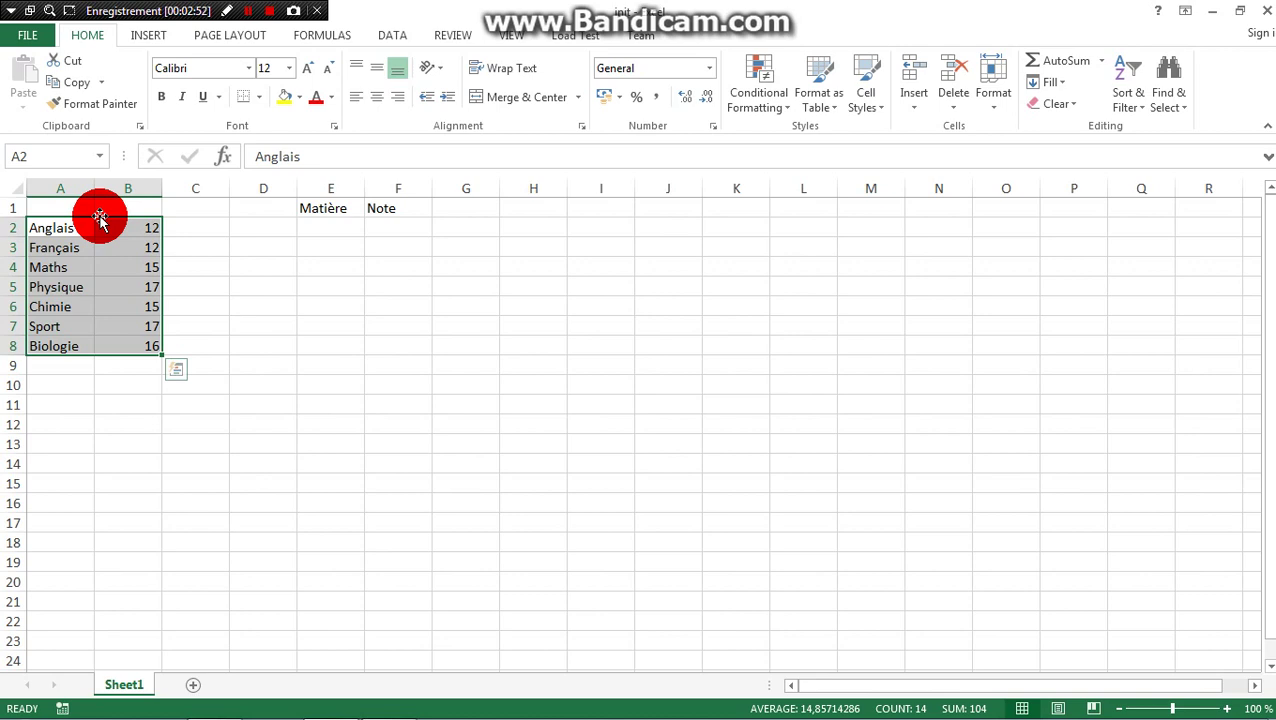
pyautogui.moveTo(100, 218); pyautogui.dragTo(103, 224)
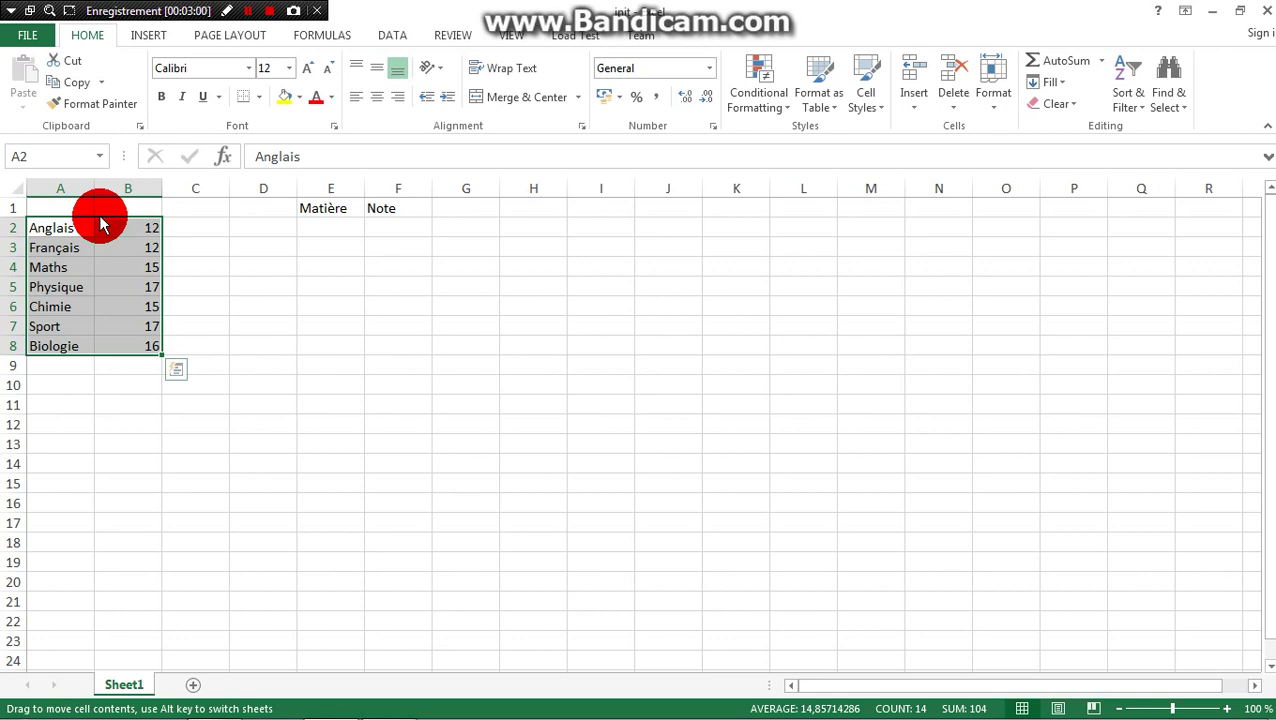
pyautogui.moveTo(100, 226); pyautogui.dragTo(386, 226)
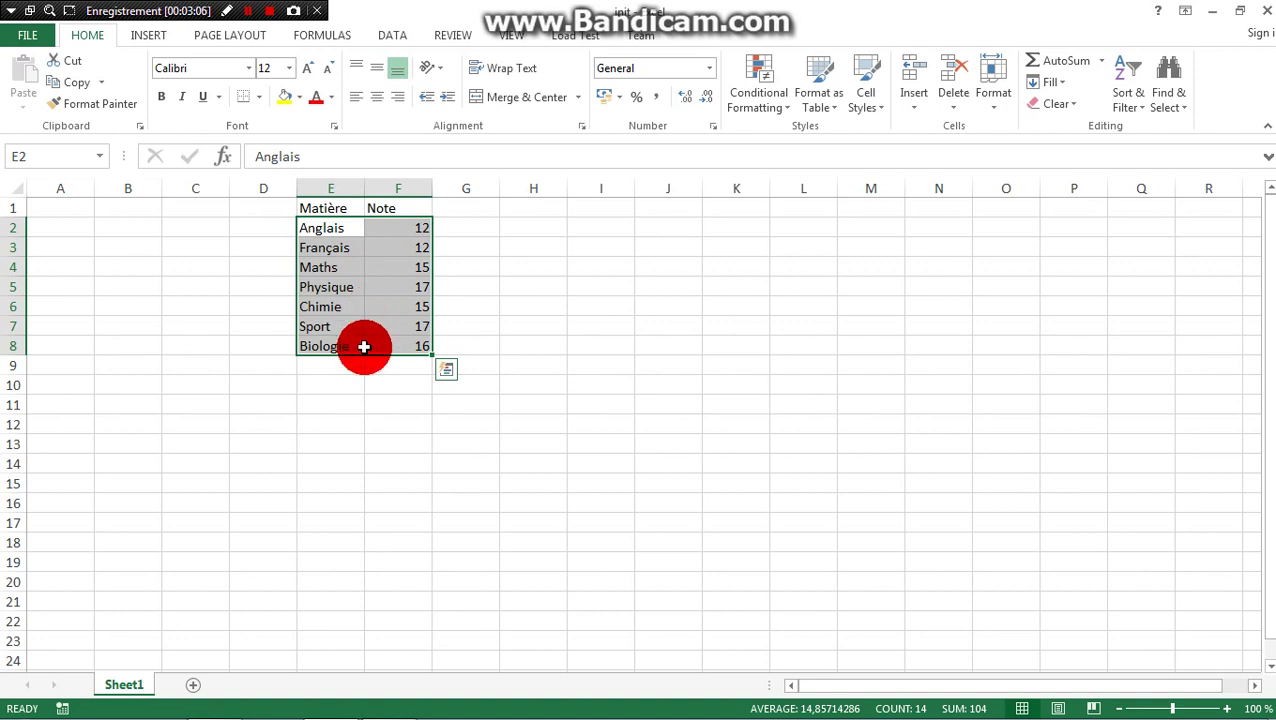
pyautogui.click(366, 400)
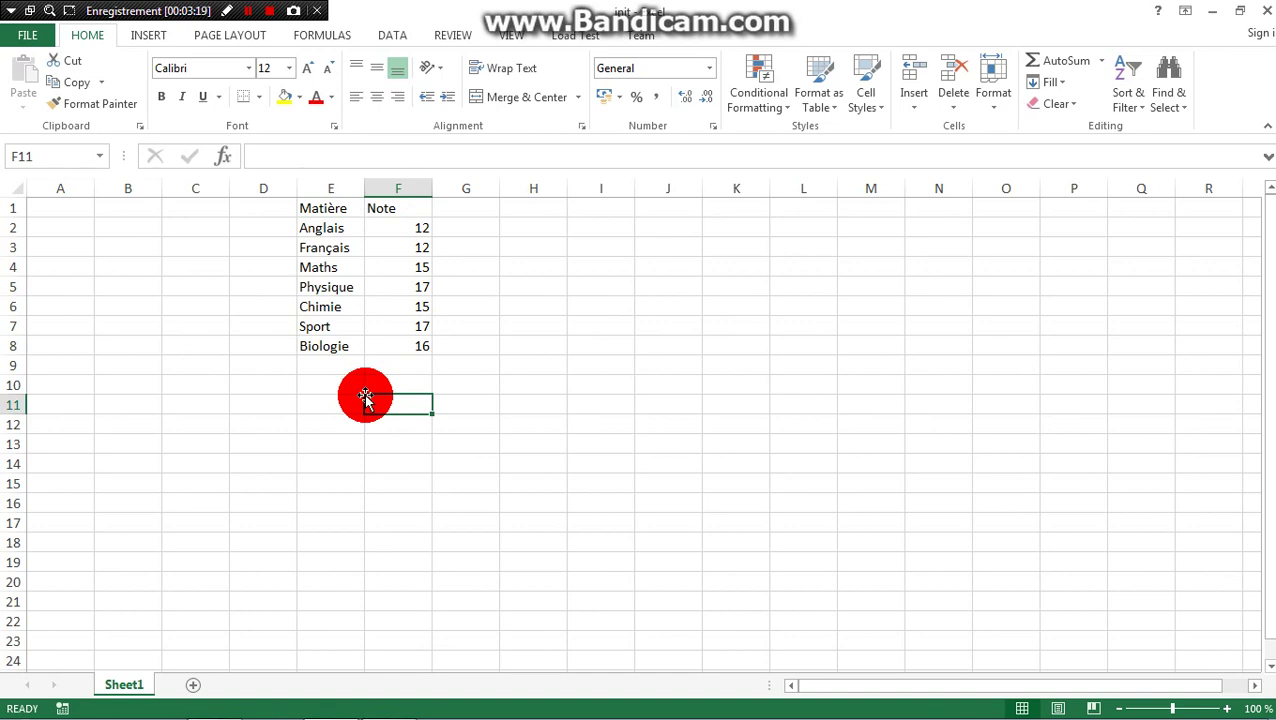
# - Copy the Matière and Note headers from E1:F1 and paste them into A1:B1
pyautogui.moveTo(335, 208); pyautogui.dragTo(400, 209)
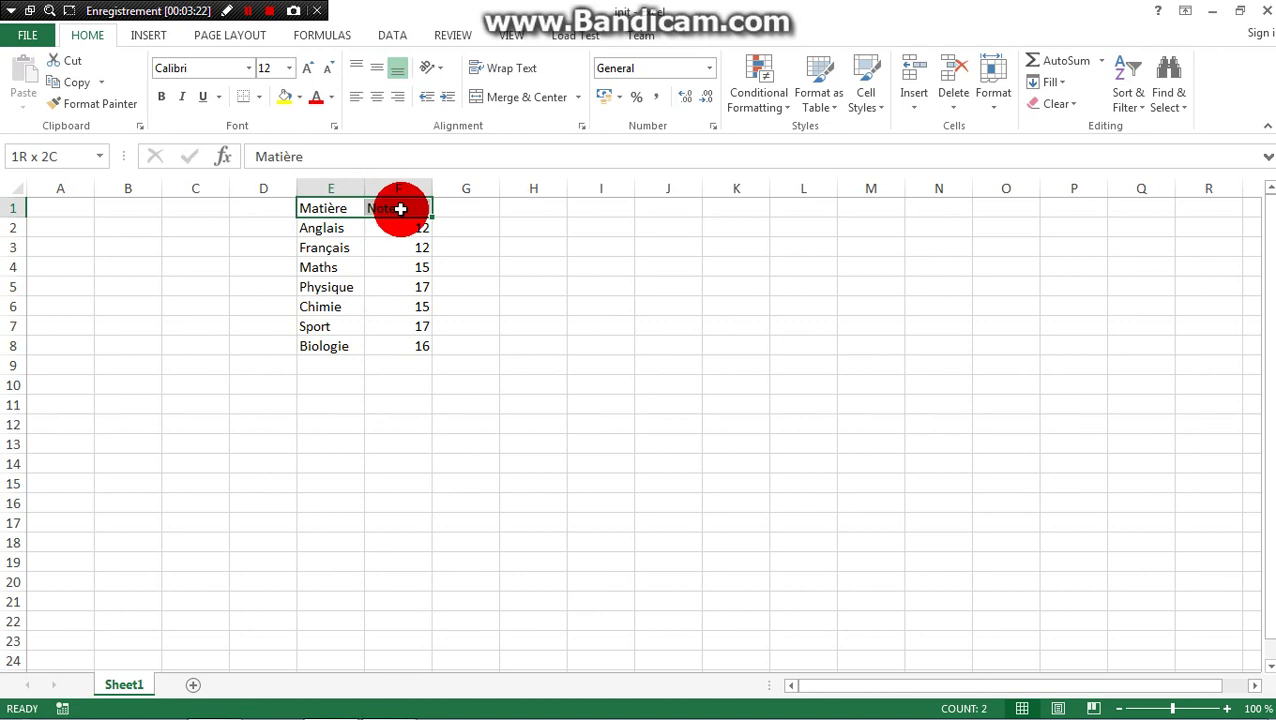
pyautogui.click(83, 90)
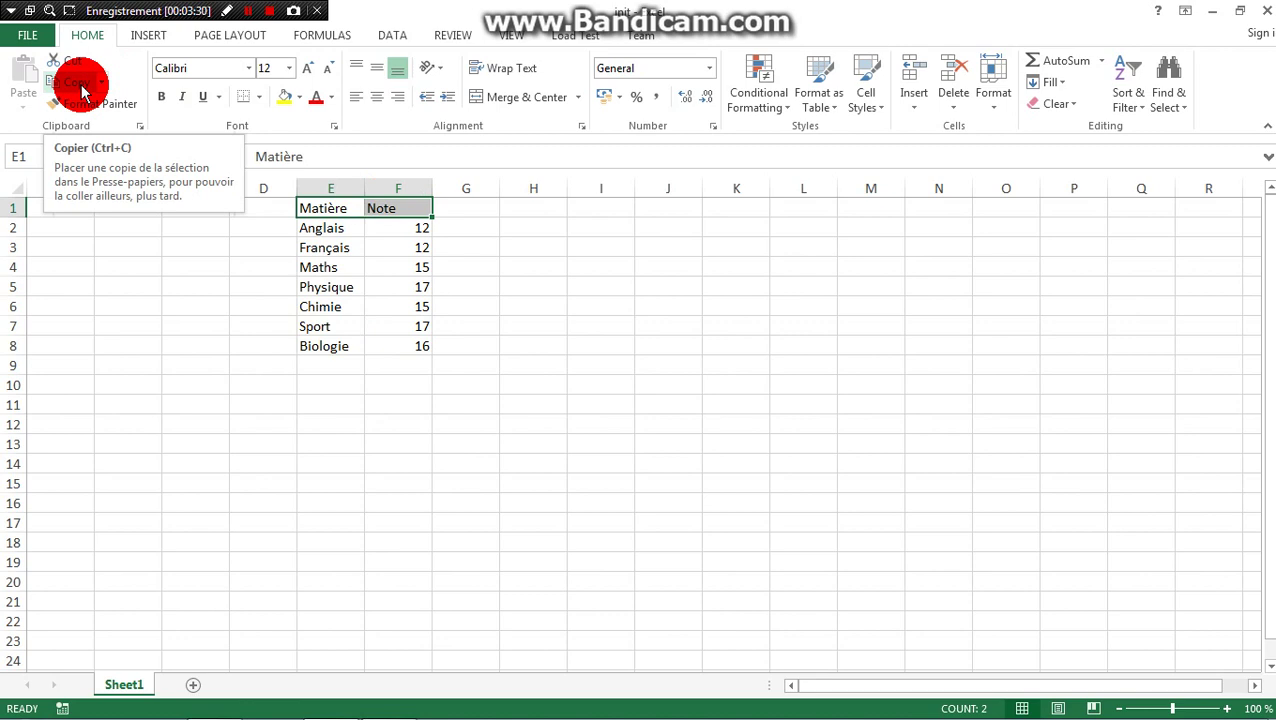
pyautogui.hotkey('ctrl', 'q')
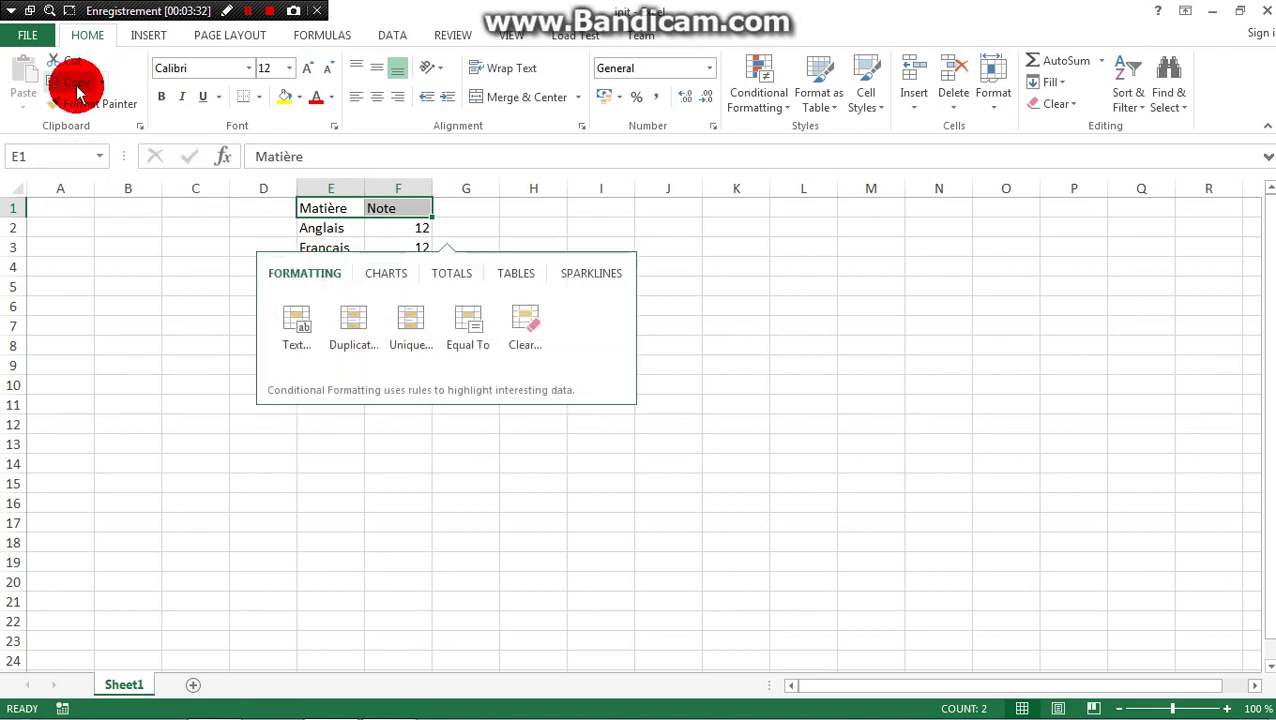
pyautogui.press('Escape')
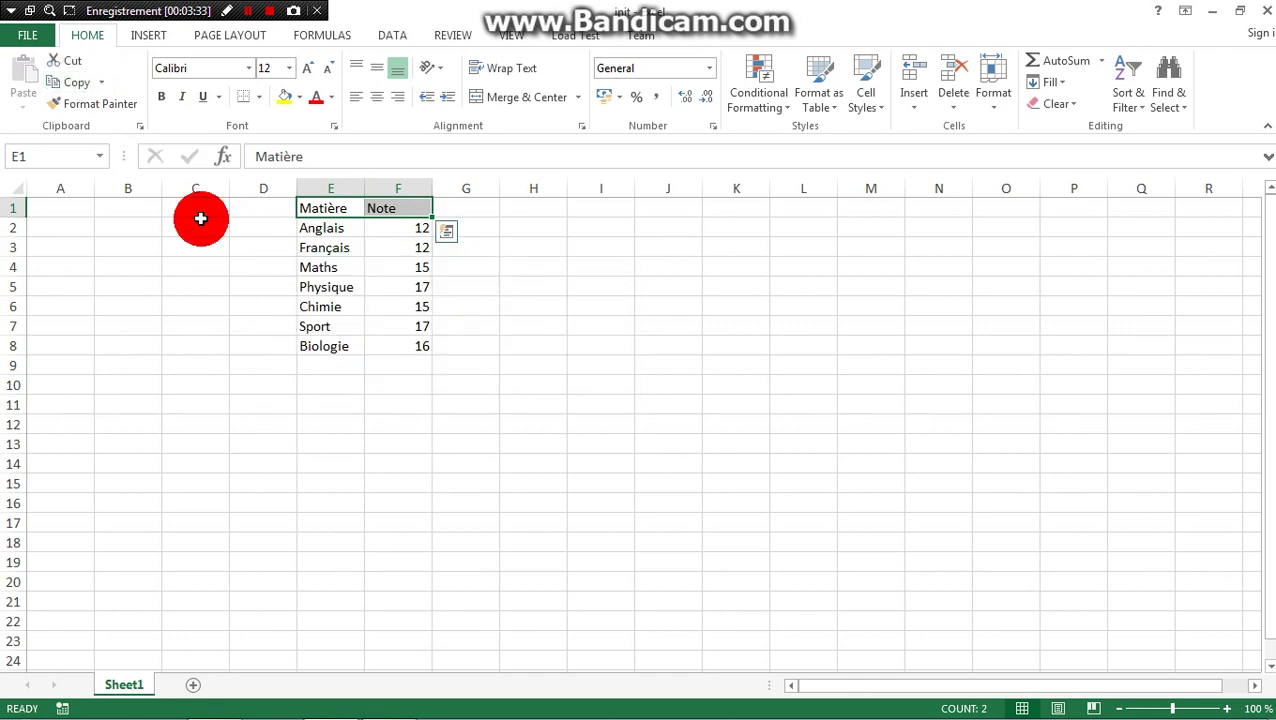
pyautogui.click(71, 212)
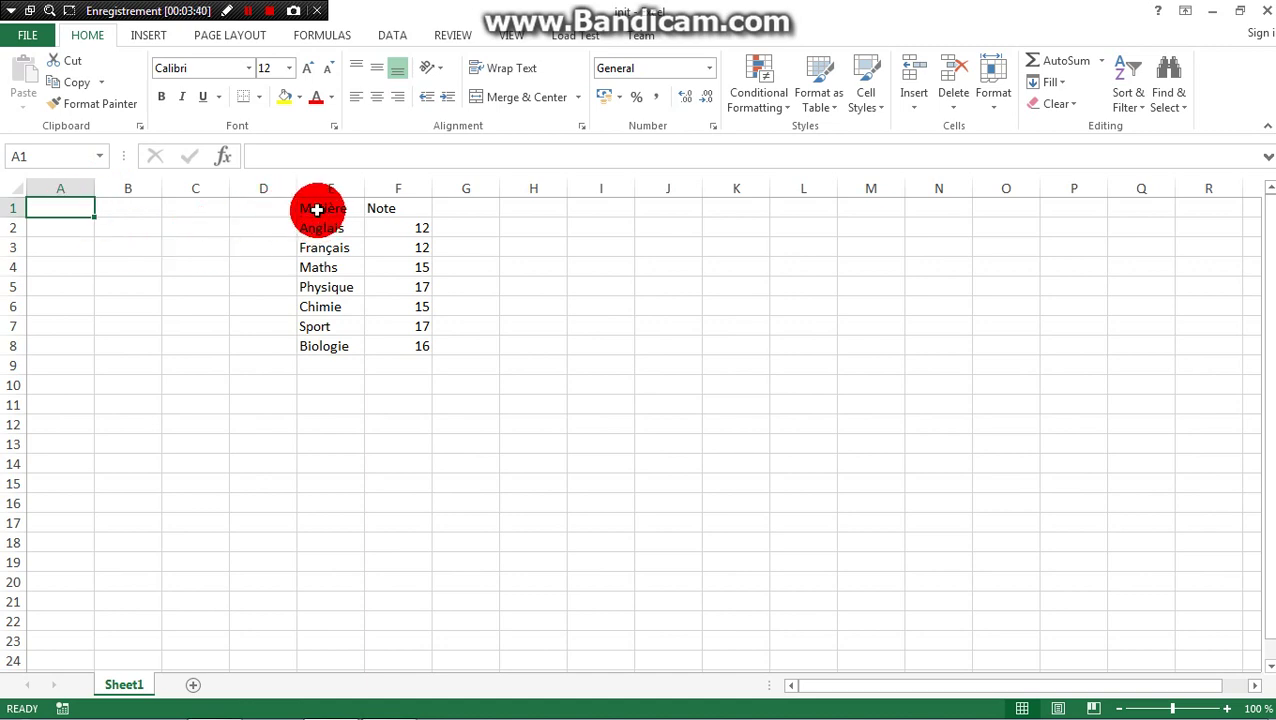
pyautogui.moveTo(316, 208); pyautogui.dragTo(394, 208)
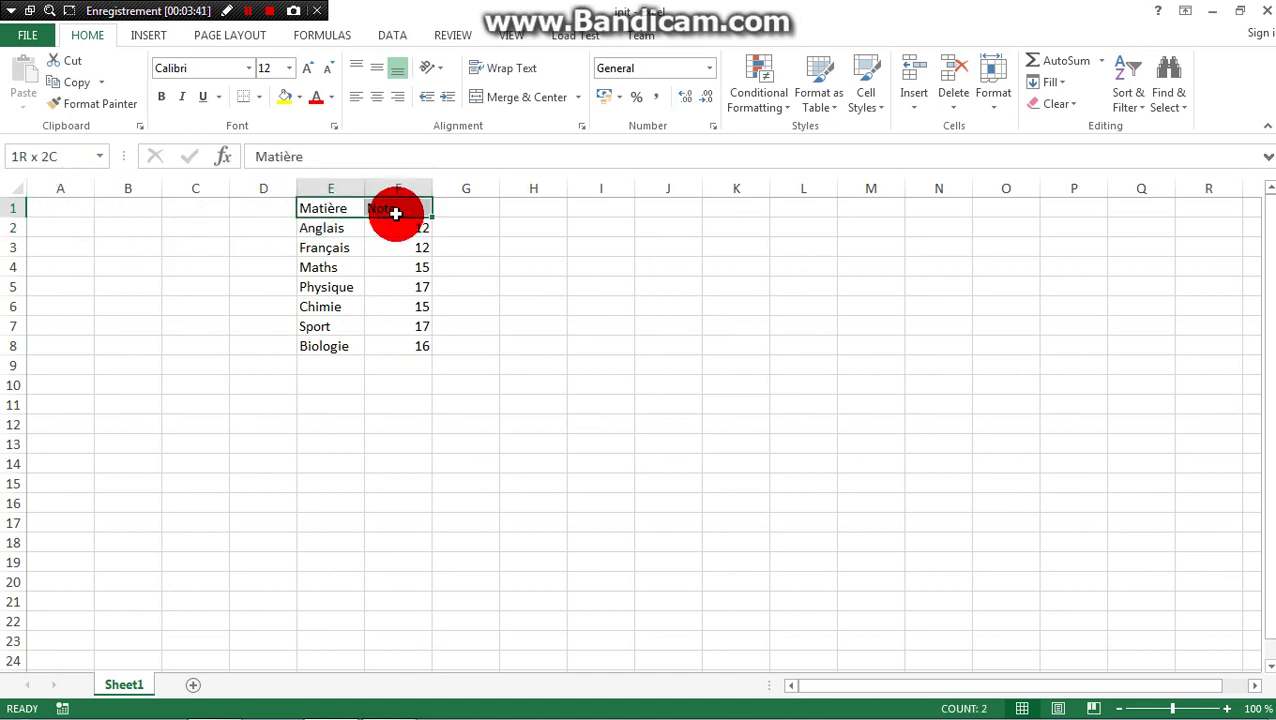
pyautogui.click(79, 86)
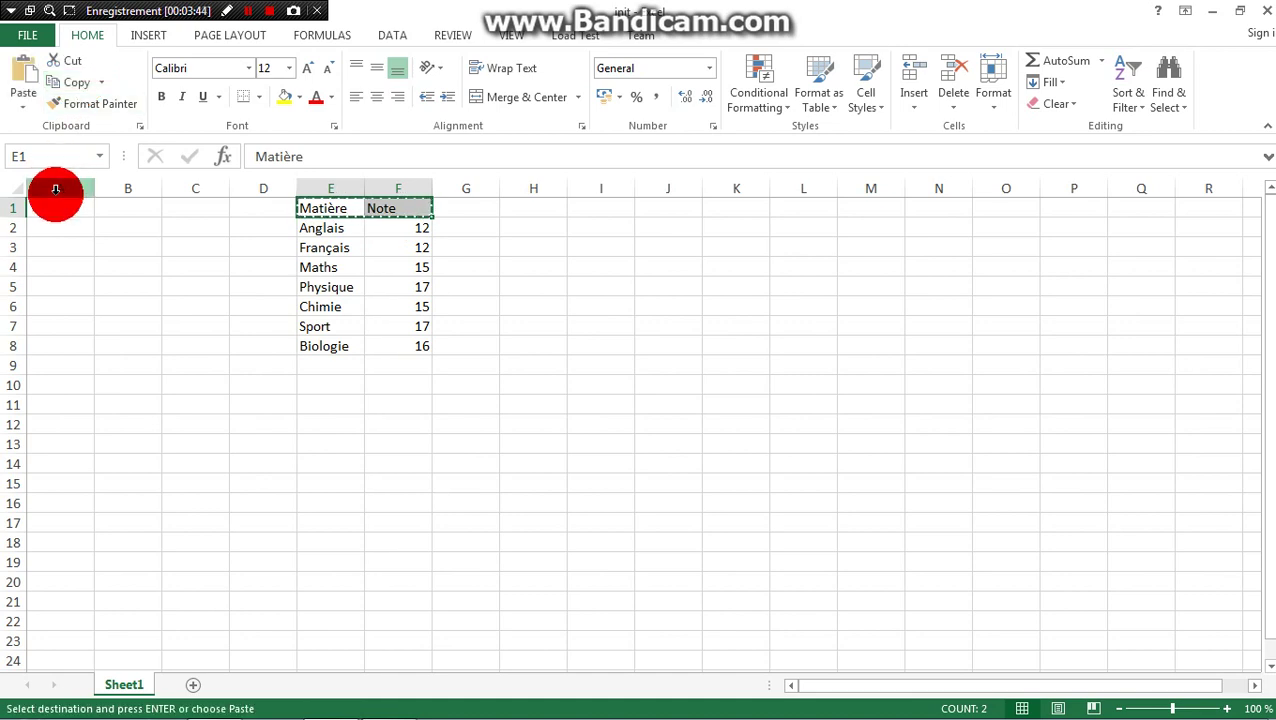
pyautogui.click(54, 209)
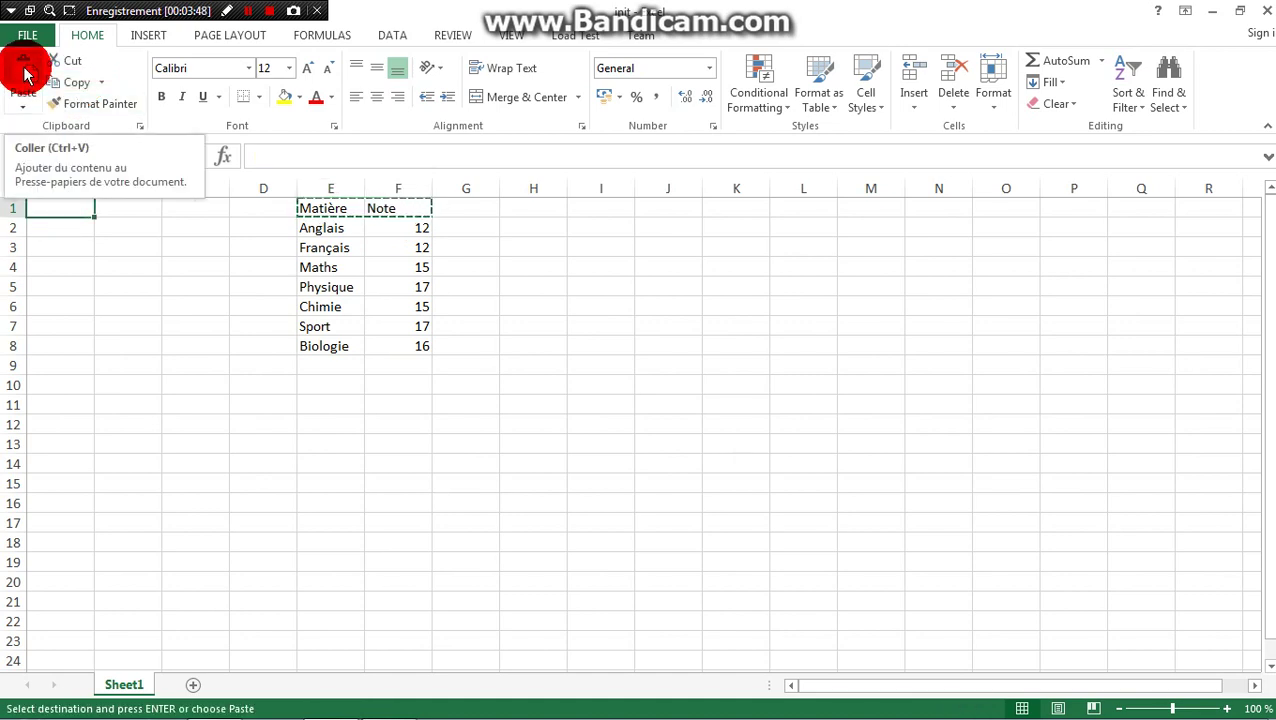
pyautogui.click(25, 75)
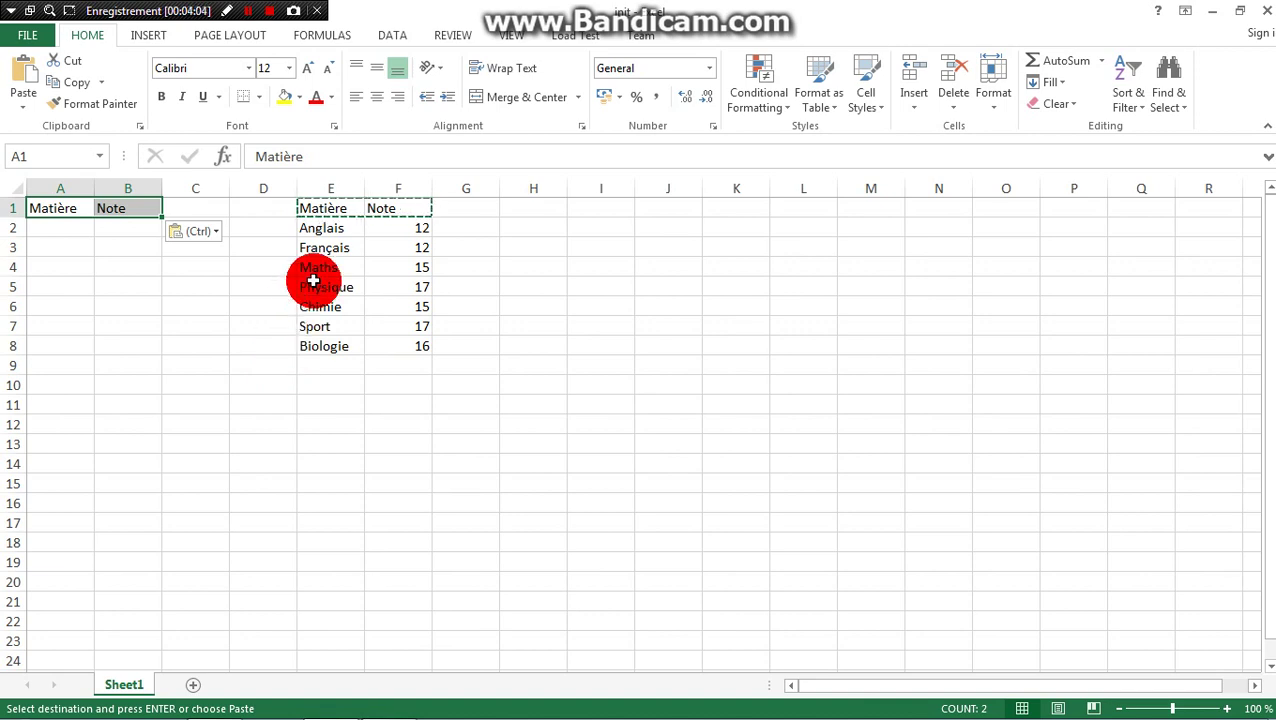
# - Ctrl-drag the seven subject rows in E2:F8 to place a copy in A2:B8
pyautogui.moveTo(310, 224); pyautogui.dragTo(413, 356)
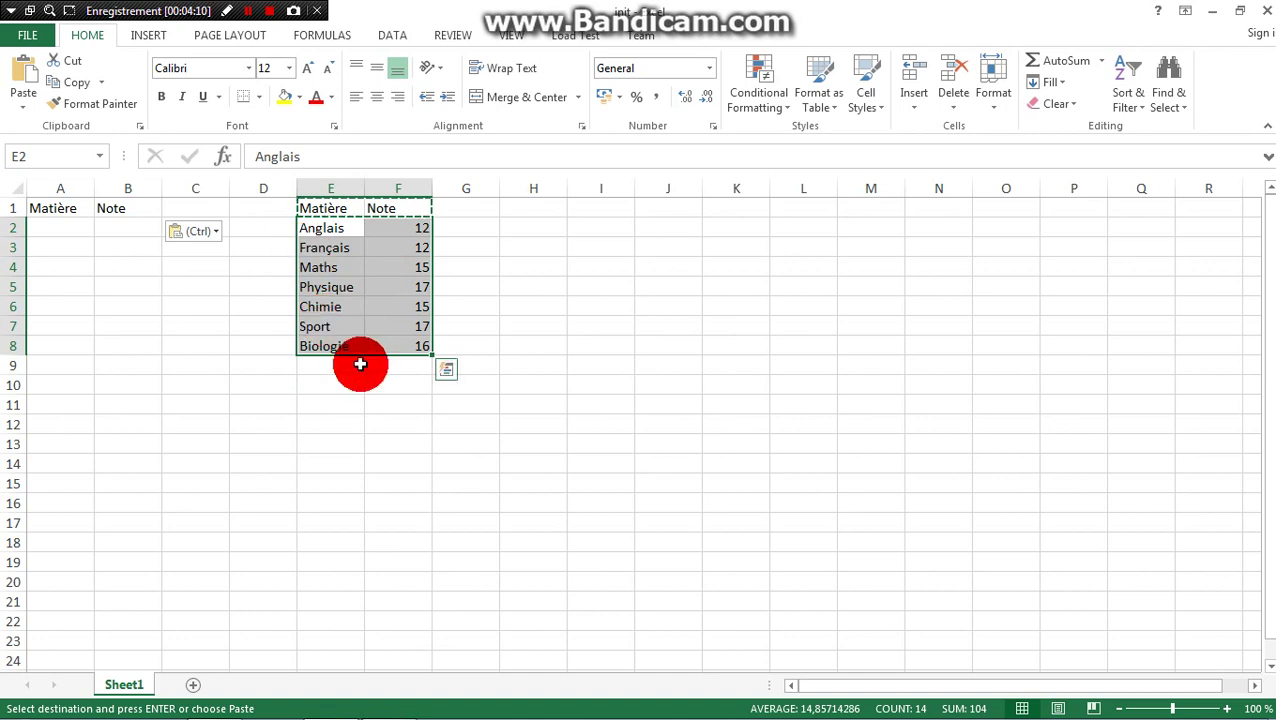
pyautogui.click(370, 356)
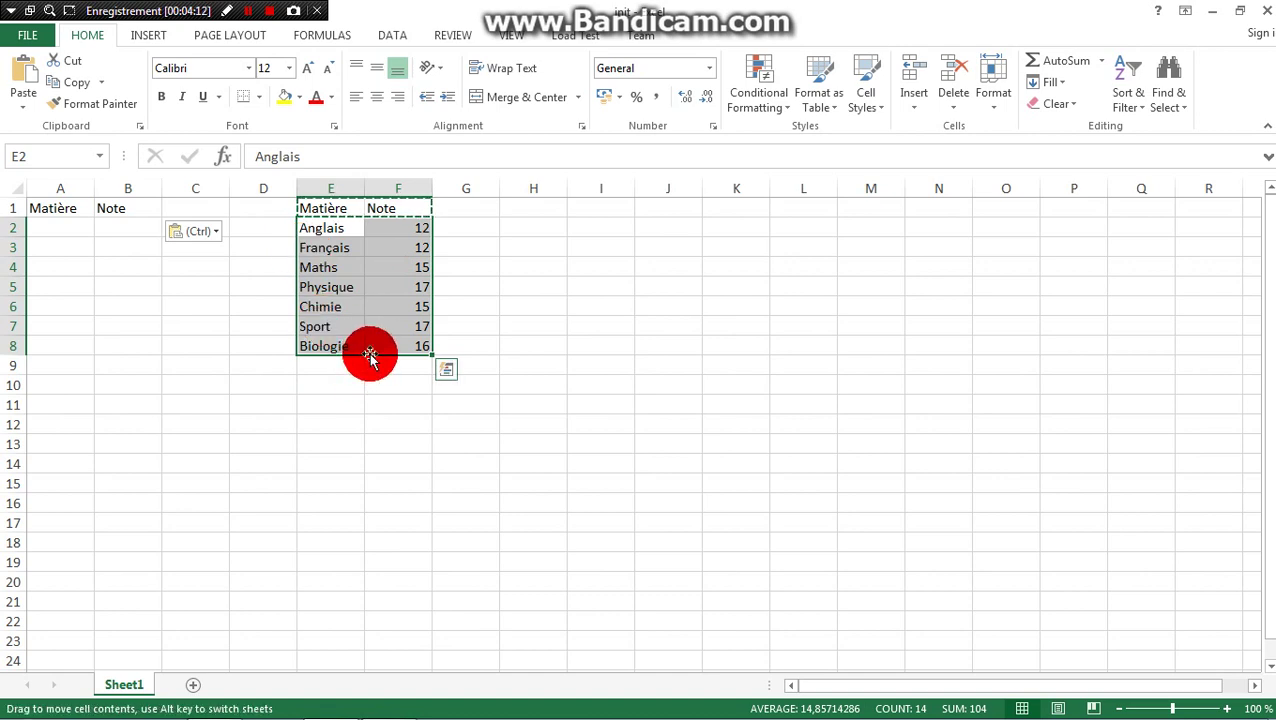
pyautogui.moveTo(370, 355); pyautogui.dragTo(370, 350)
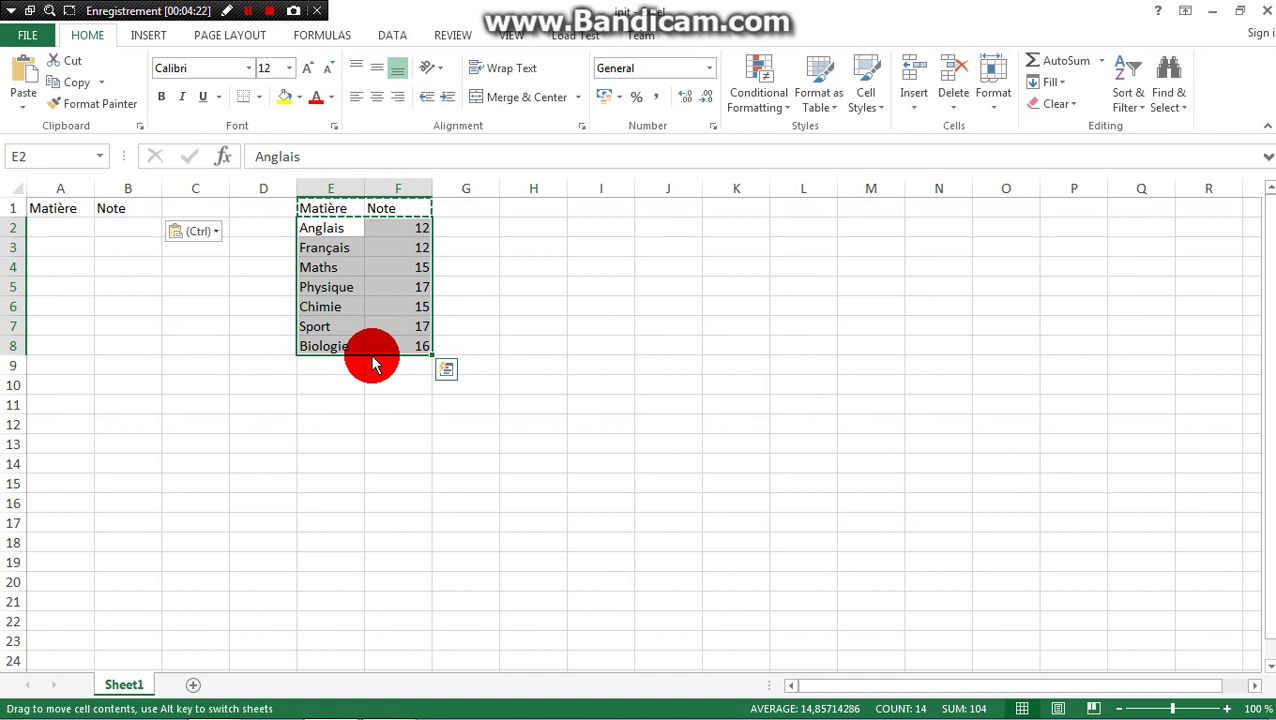
pyautogui.press('ctrl')
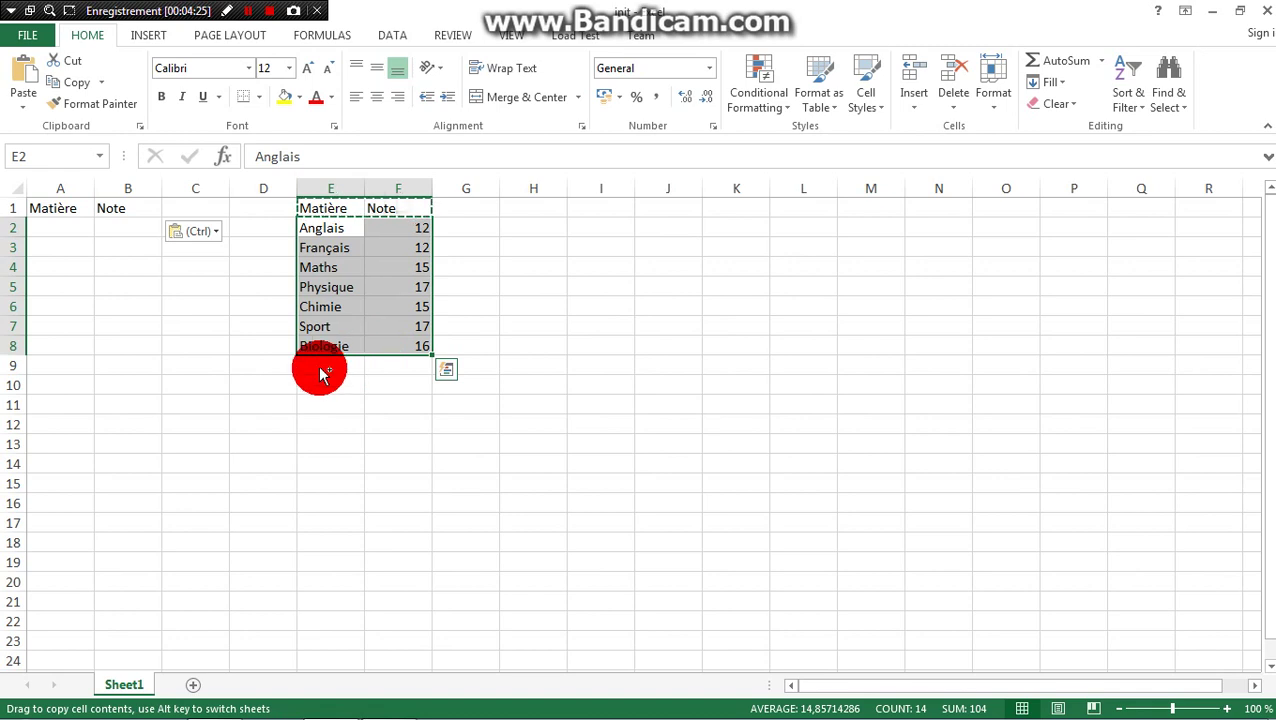
pyautogui.moveTo(319, 365); pyautogui.dragTo(122, 338)
pyautogui.moveTo(228, 328); pyautogui.dragTo(228, 328)
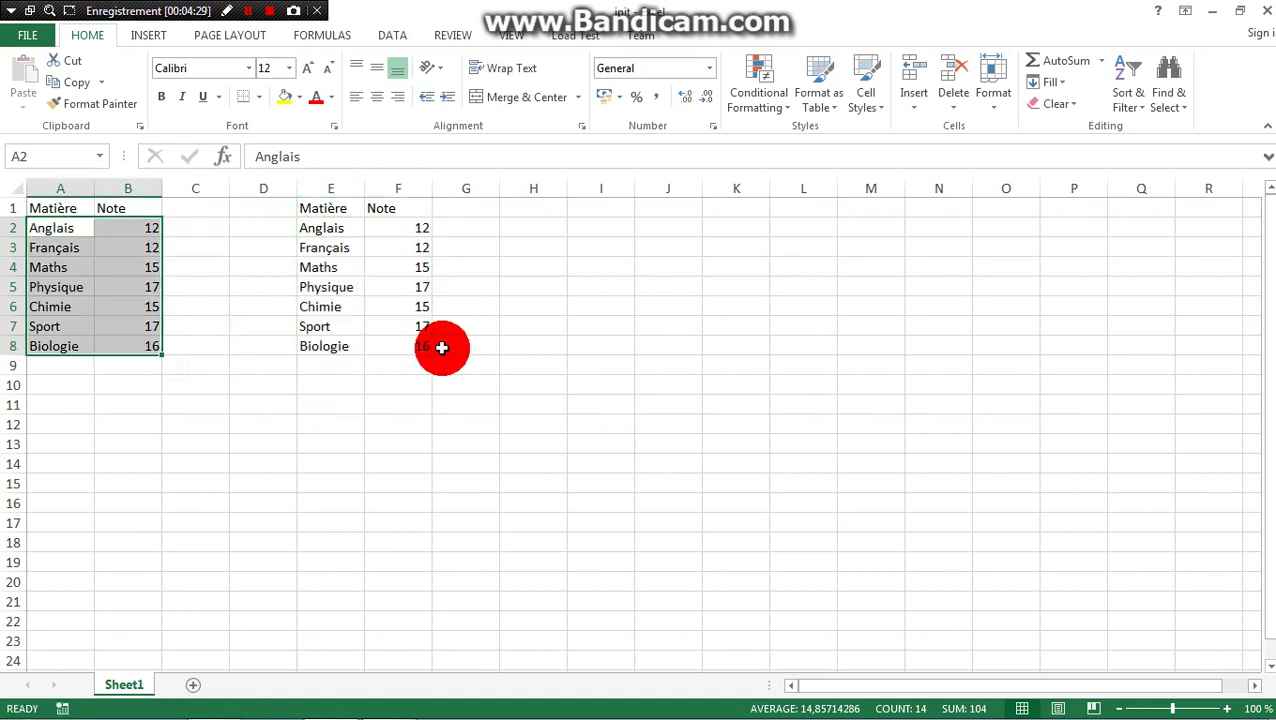
pyautogui.click(446, 347)
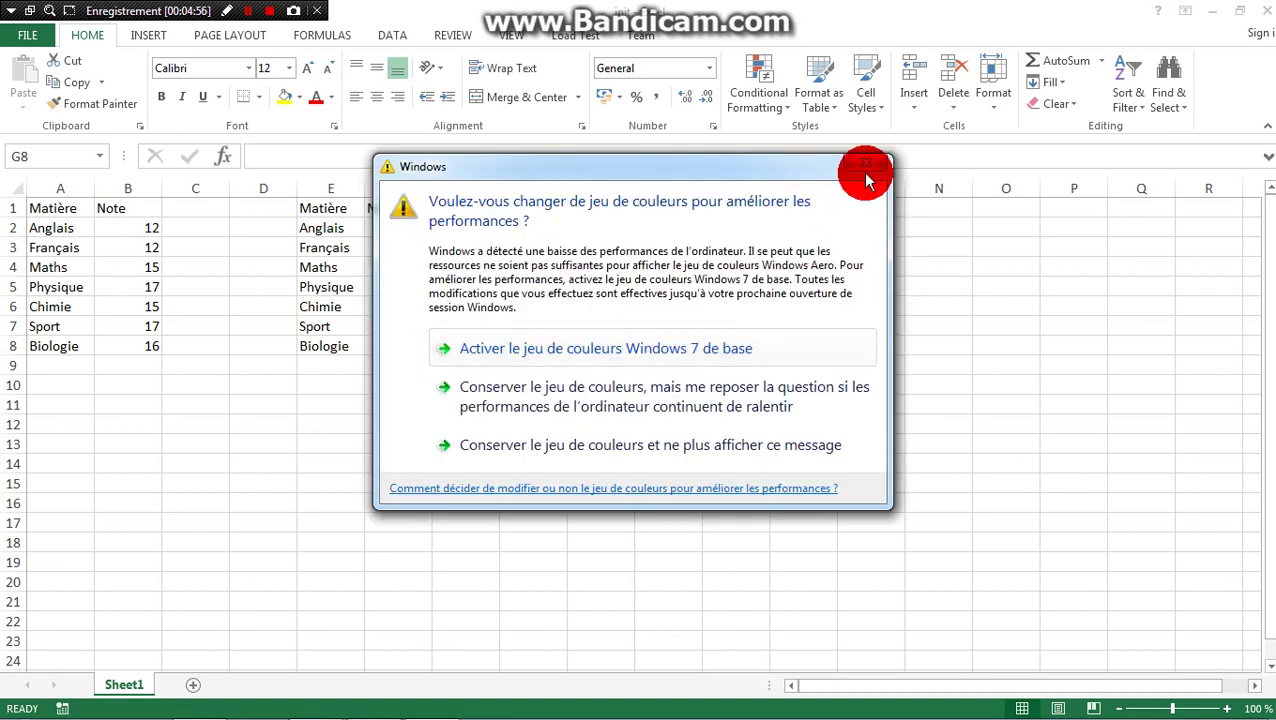
# - Close the Windows colour-scheme warning and select the Anglais cell in E2
pyautogui.click(865, 164)
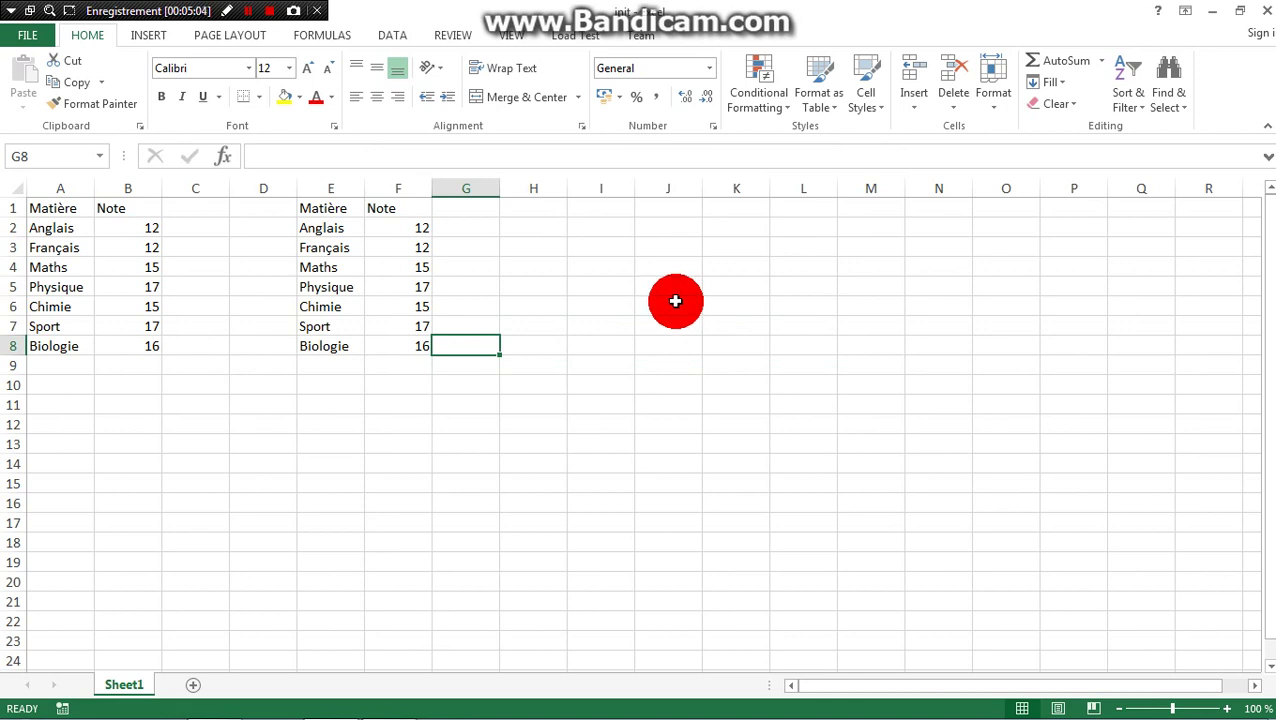
pyautogui.click(677, 302)
pyautogui.click(313, 230)
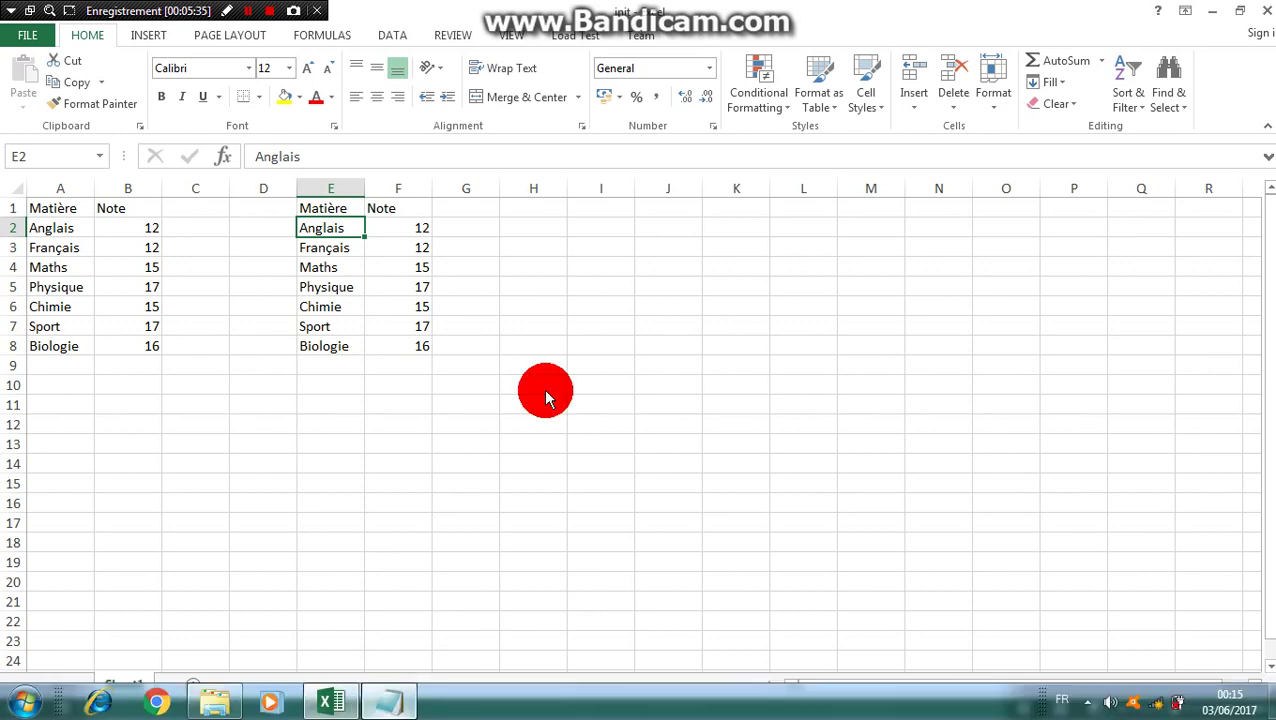
# - In the Notepad lesson notes, add a contact e-mail address on a new line below Copier les données
pyautogui.hotkey('alt', 'Tab')
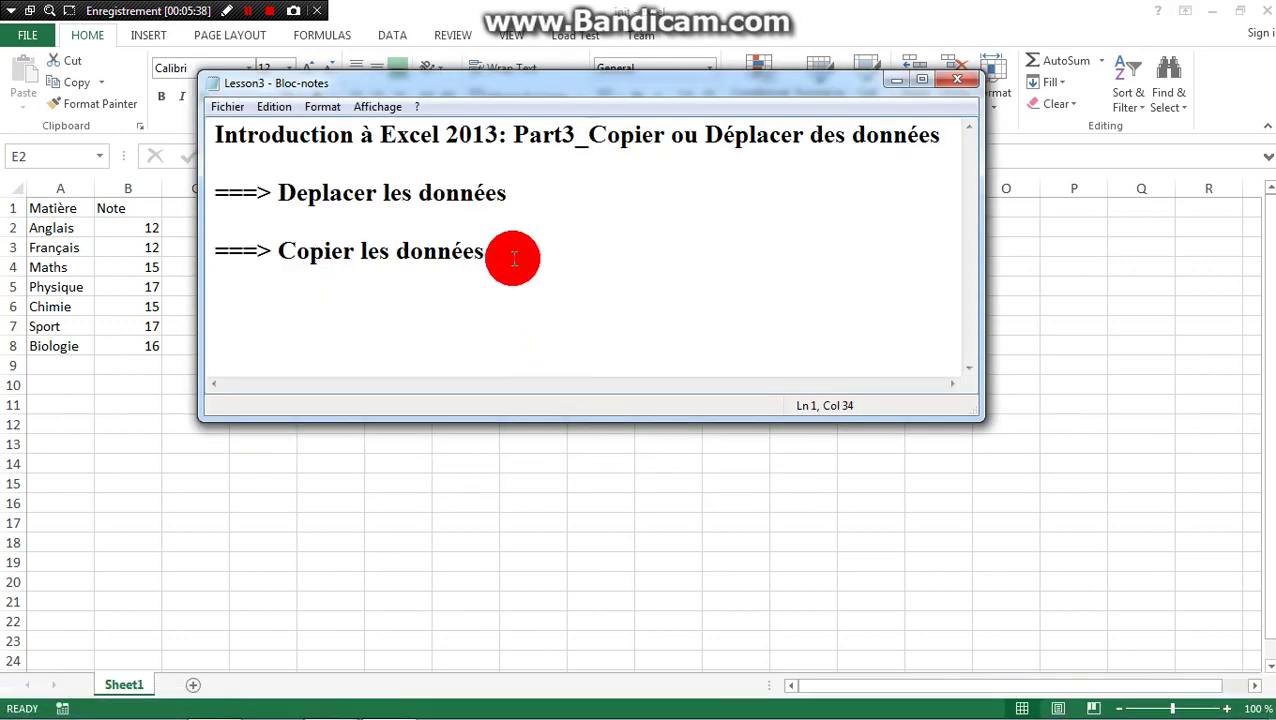
pyautogui.click(513, 258)
pyautogui.press('Return')
pyautogui.press('Return')
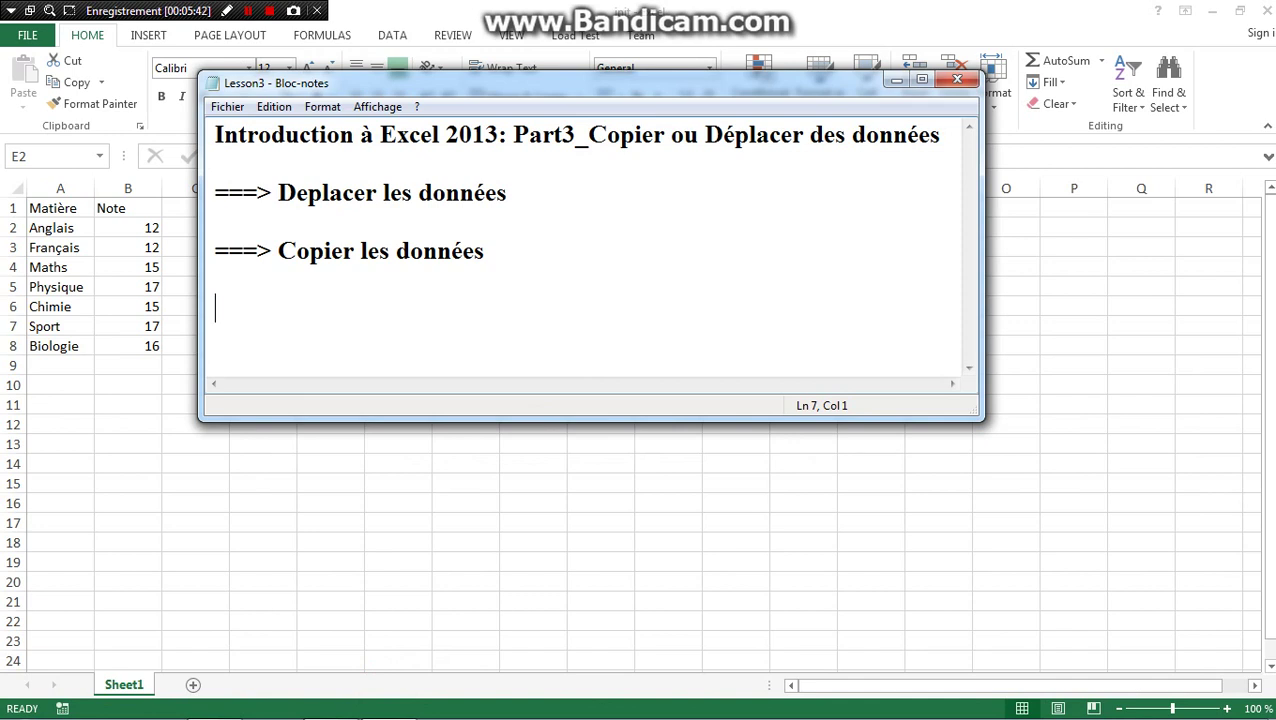
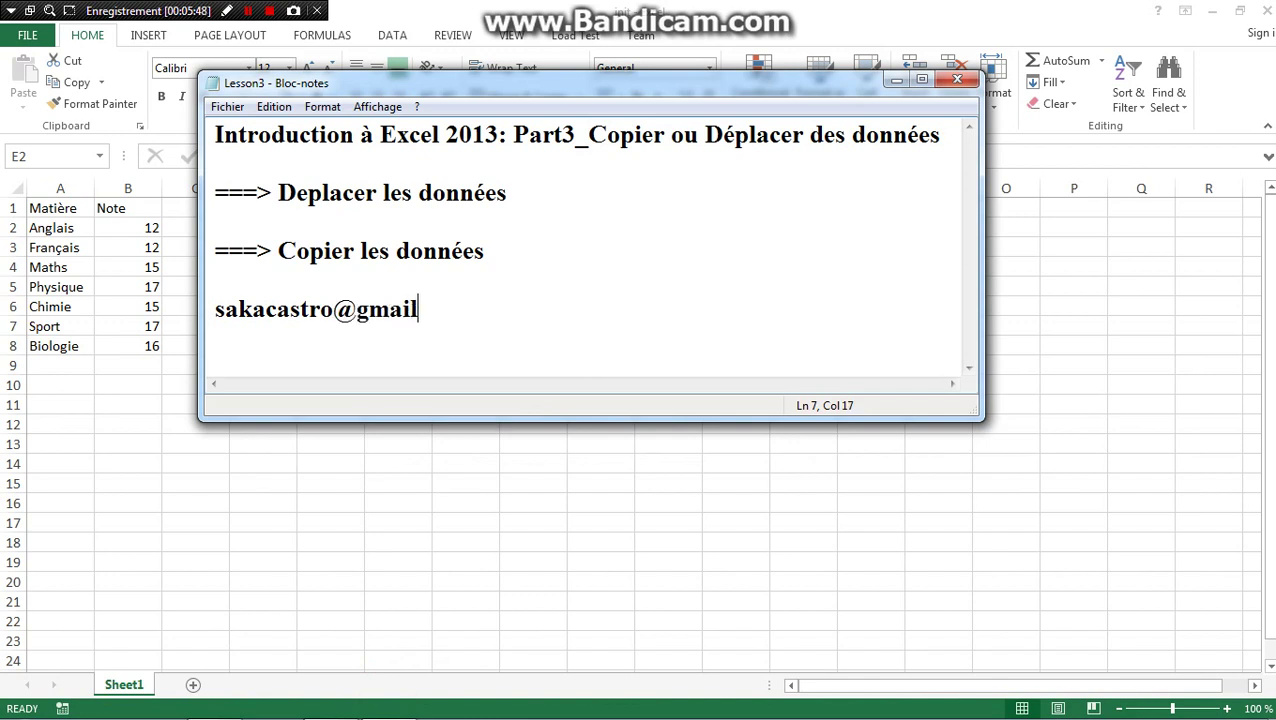